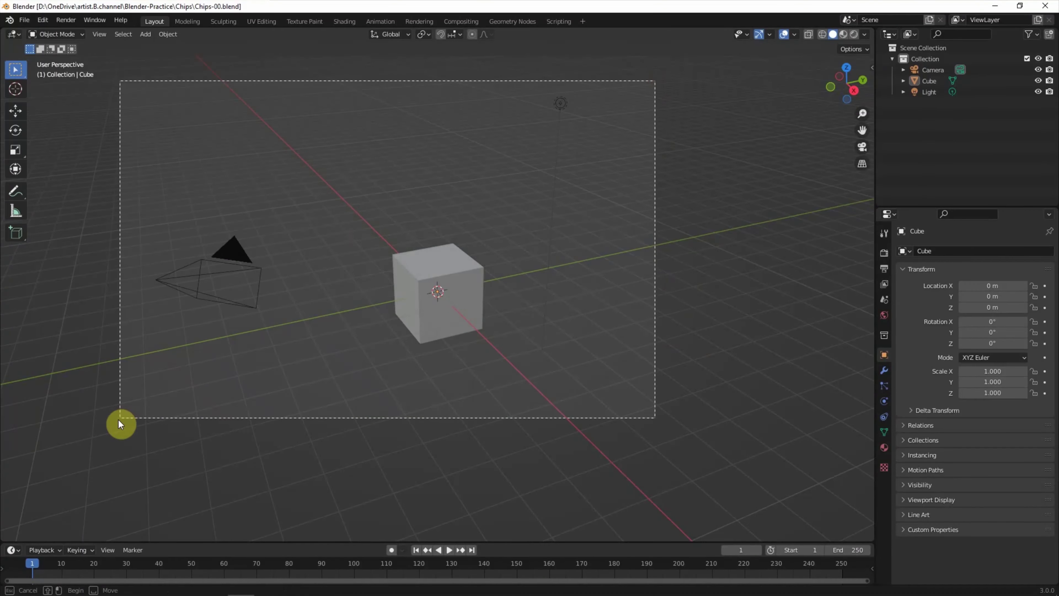
Delete the default objects and add a plane renamed Chip.
key(a)
key(Delete)
click(145, 34)
click(272, 45)
double_click(929, 69)
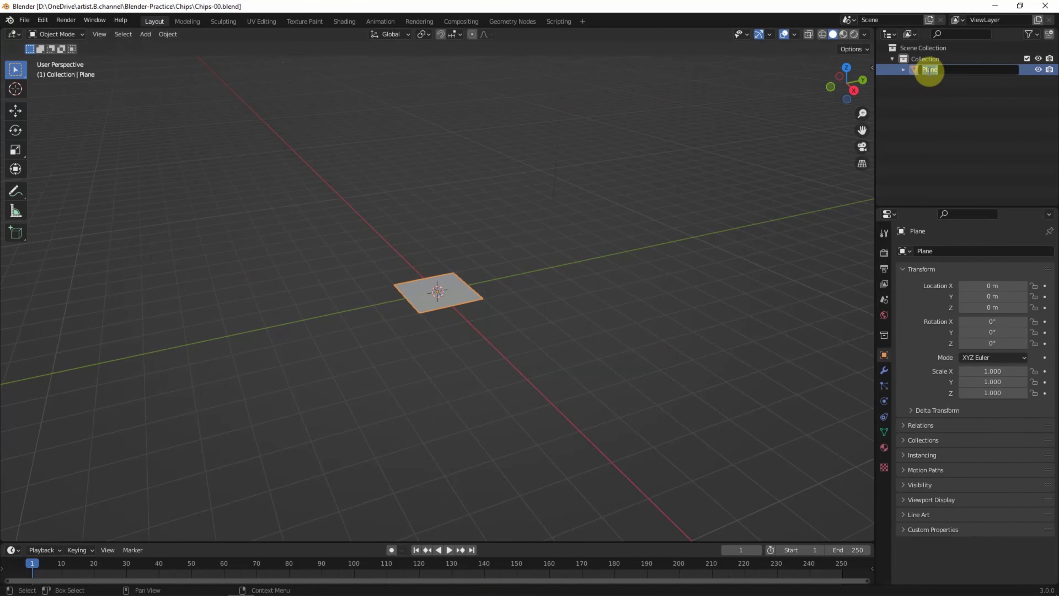
text(Chip)
key(Return)
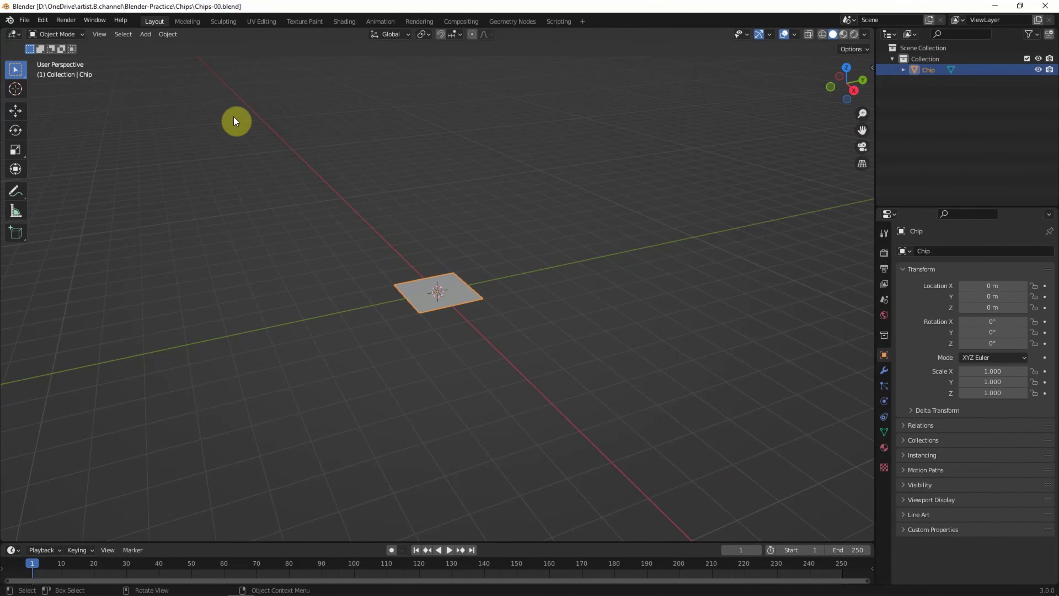
Put Chip in Edit Mode, framed in the top view.
click(56, 34)
click(66, 52)
key(KP_Decimal)
key(KP_7)
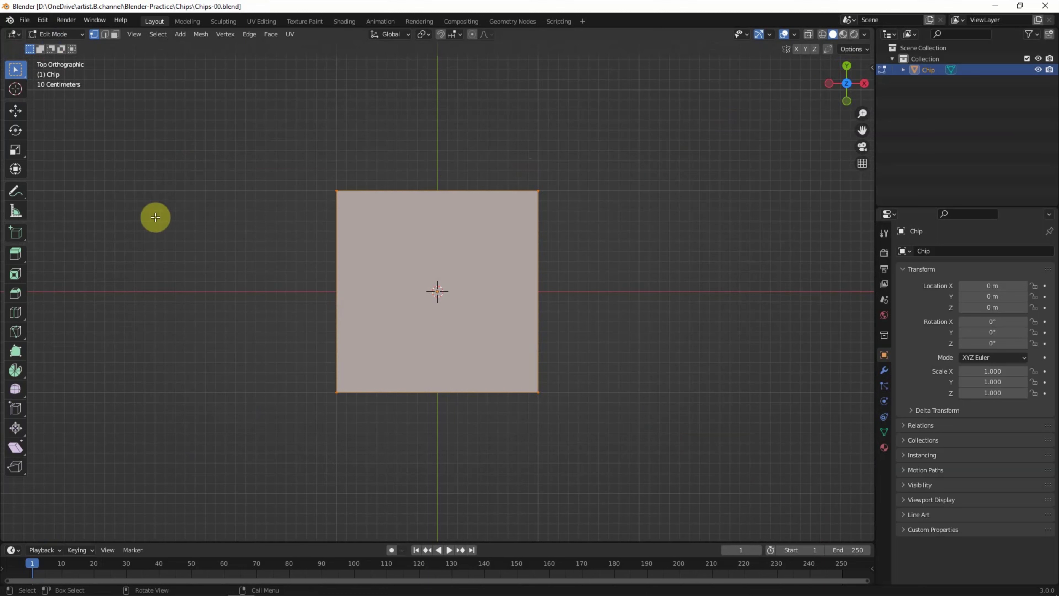
Stretch the plane lengthwise along the Y axis.
key(shift+space)
key(s)
drag(437, 246, 438, 220)
click(568, 227)
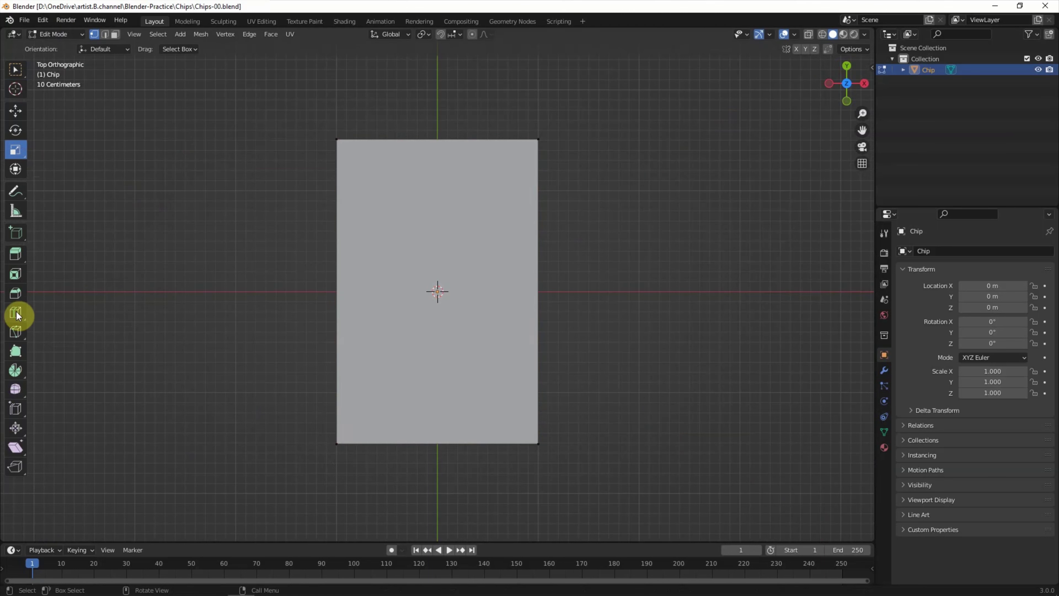
Subdivide the plane with vertical and horizontal edge loops, increasing the cut count.
click(18, 315)
click(348, 170)
click(71, 533)
click(182, 444)
click(182, 444)
click(348, 237)
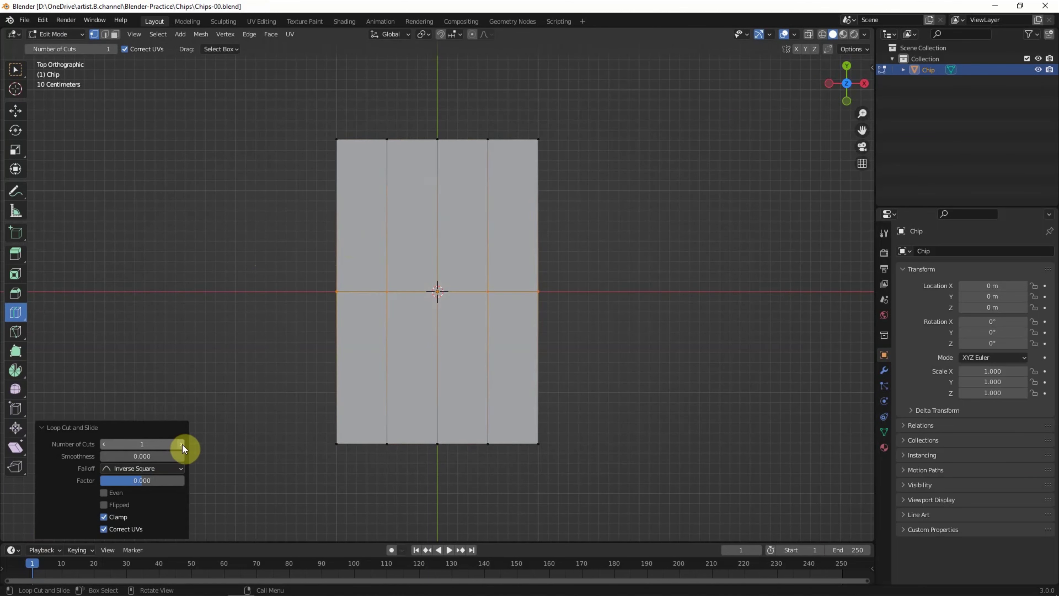
Round the outer boundary vertices into an oval with To Sphere.
click(16, 70)
click(118, 111)
drag(327, 207, 574, 464)
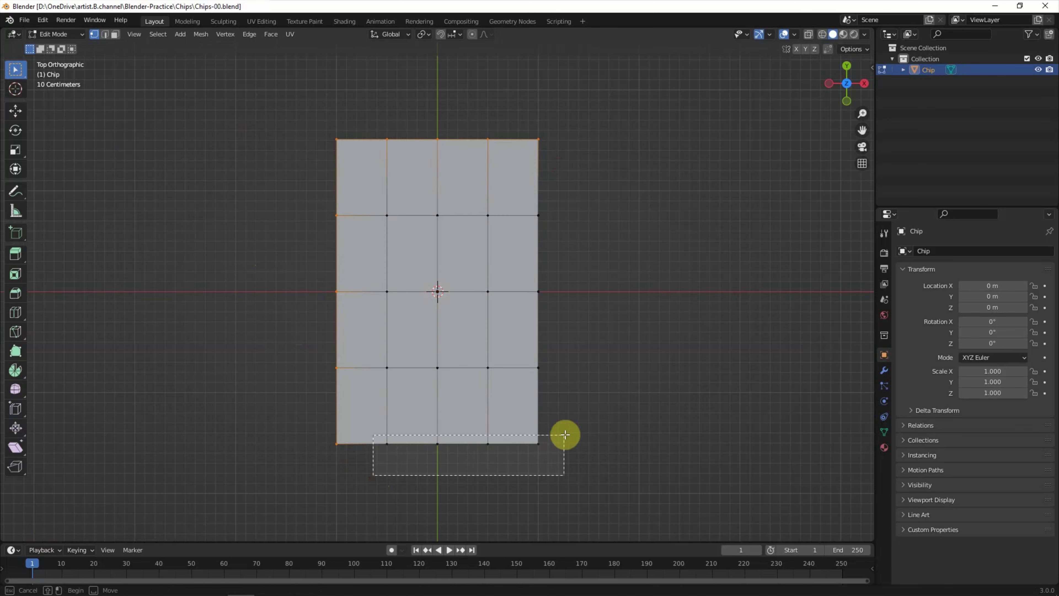
click(200, 41)
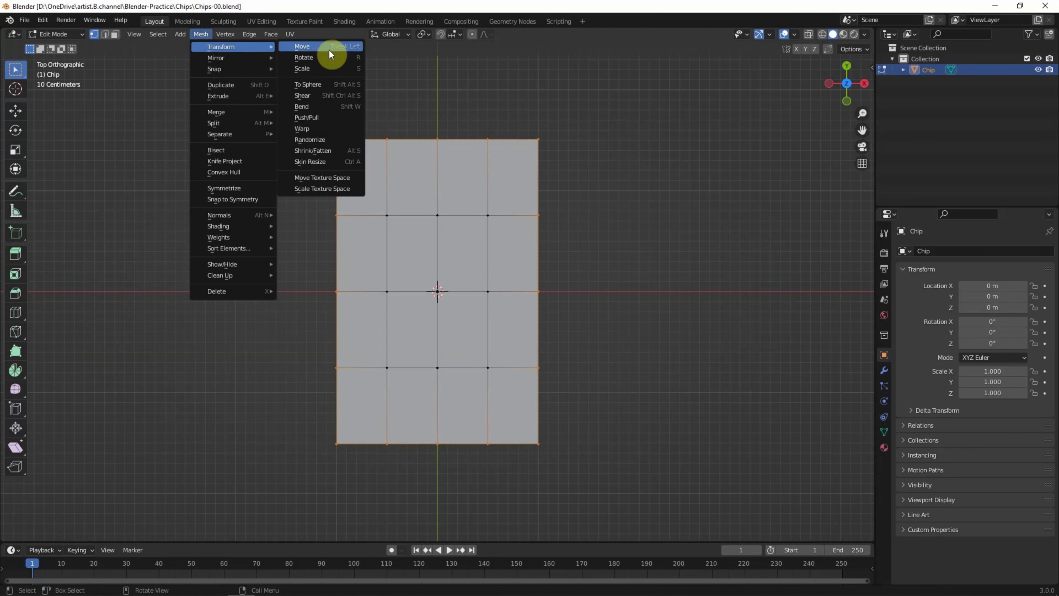
click(329, 85)
click(489, 267)
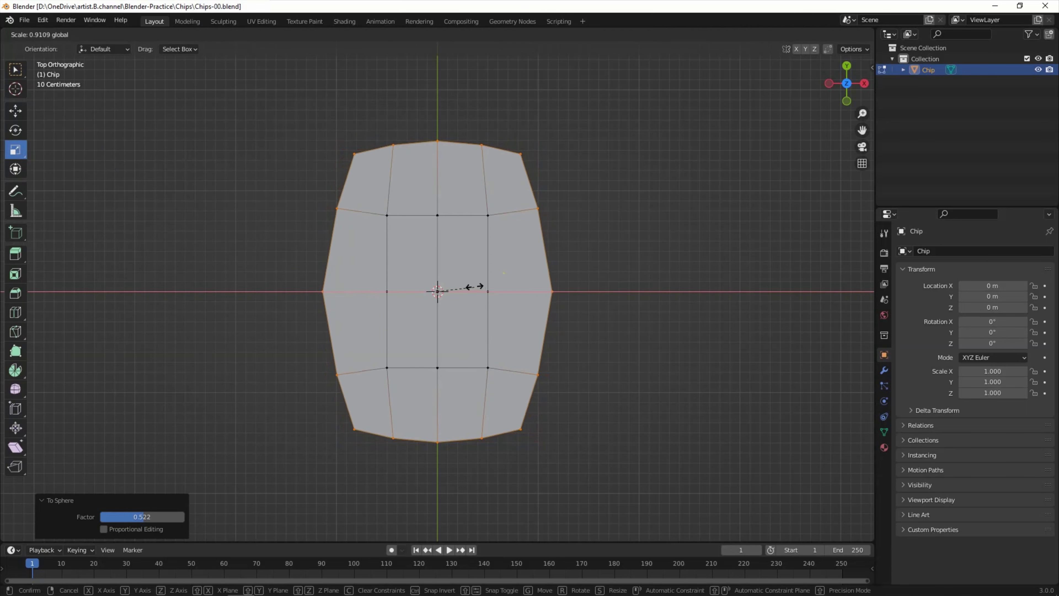
Squeeze the side vertices inward in Y and widen them slightly in X.
click(327, 213)
shift+click(532, 209)
shift+click(343, 374)
shift+click(532, 375)
mouse_move(438, 249)
mouse_down()
mouse_move(446, 270)
mouse_move(485, 291)
mouse_up()
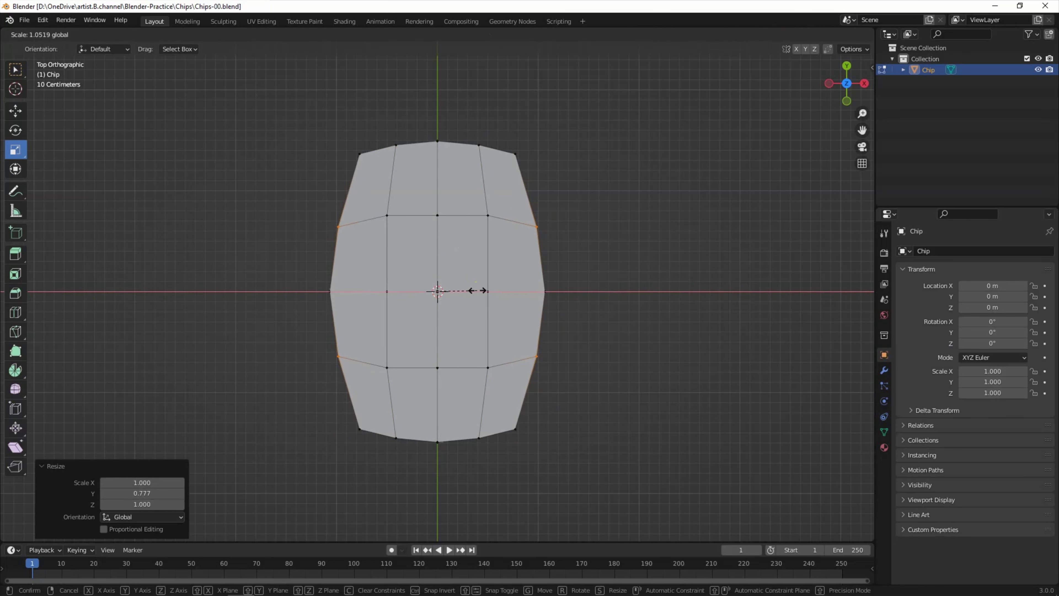
click(515, 154)
Pull the four corner vertices inward along Y.
shift+click(359, 154)
shift+click(359, 429)
shift+click(515, 429)
mouse_move(437, 253)
mouse_down()
mouse_move(435, 300)
mouse_move(485, 297)
mouse_up()
Select the outer boundary loop and raise it about 0.32 m on Z.
click(659, 395)
mouse_move(659, 394)
middle_down()
mouse_move(642, 333)
mouse_move(700, 177)
middle_up()
alt+click(546, 319)
alt+shift+click(314, 346)
alt+shift+click(357, 253)
key(shift+space)
key(g)
drag(438, 256, 438, 236)
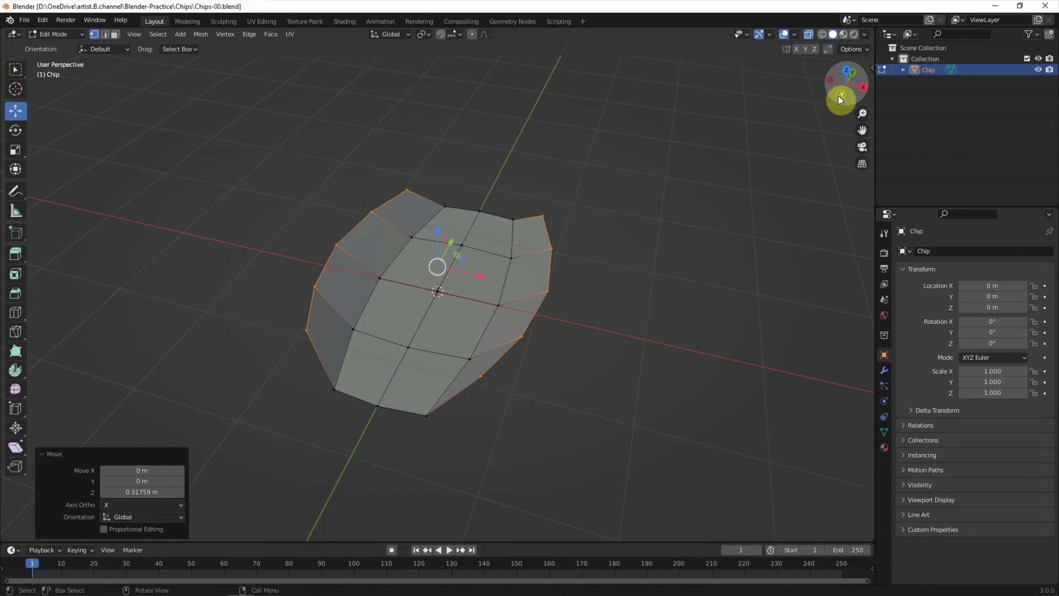